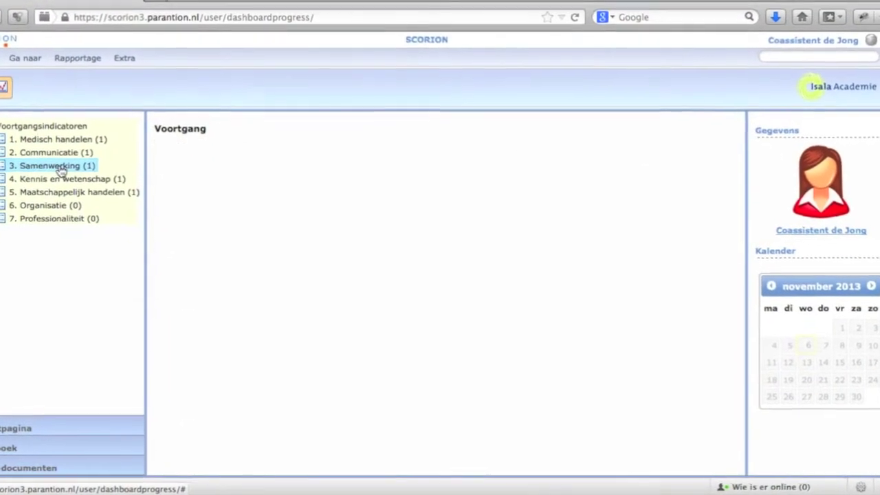
- View the progress charts for Kennis en wetenschap and Maatschappelijk handelen
click(69, 184)
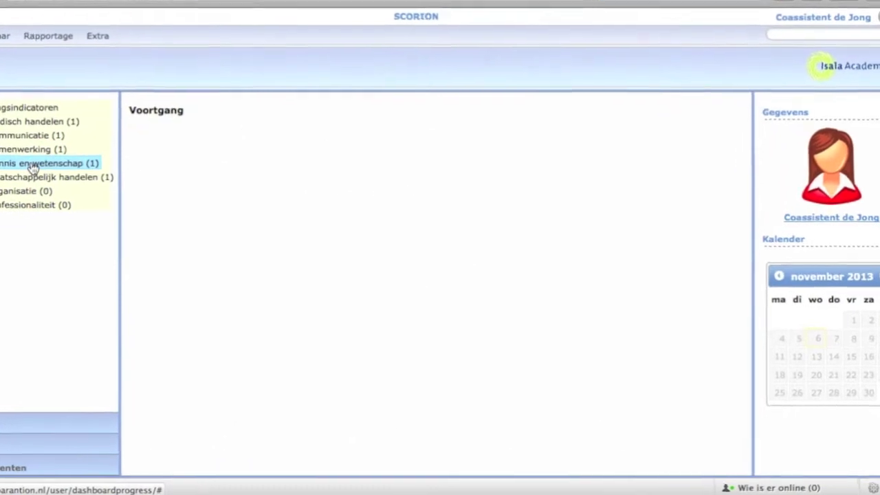
click(56, 182)
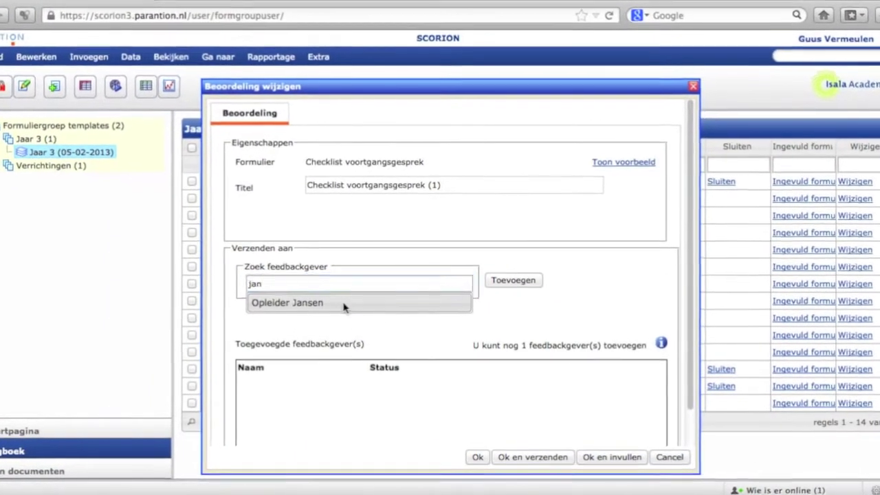
- Add the suggested trainer as a feedback giver and tick the vraag_5 Communication item
click(345, 305)
click(515, 278)
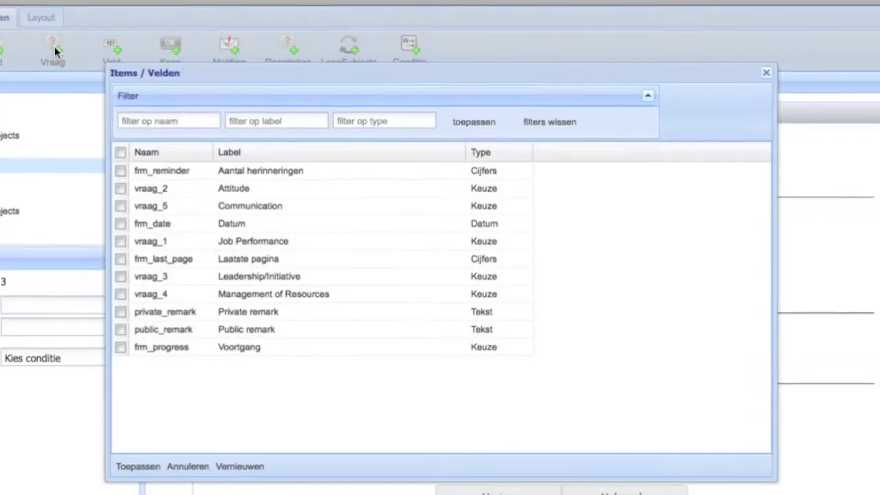
click(133, 210)
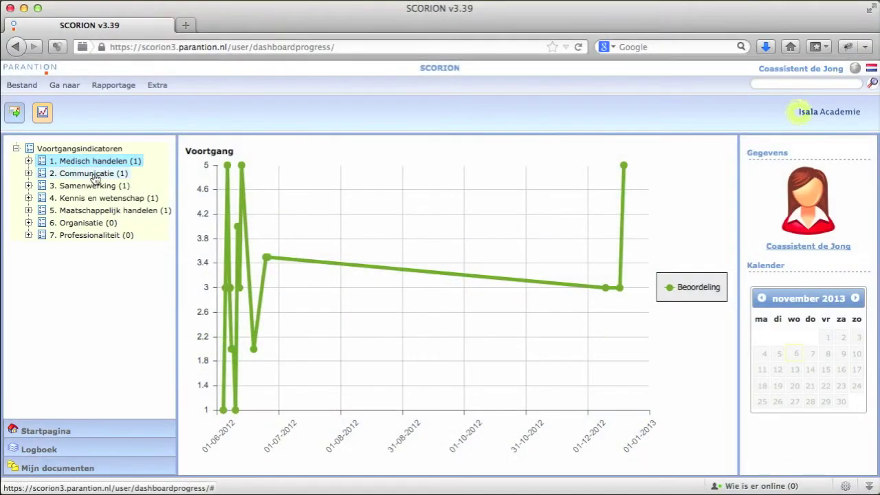
- View the Communicatie and Maatschappelijk handelen charts, then read individual point values in the chart
click(95, 174)
click(112, 211)
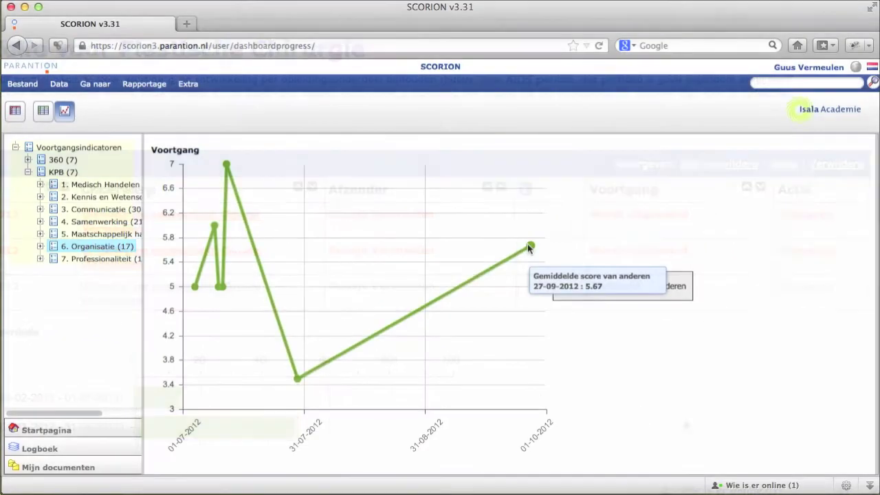
mouse_move(297, 380)
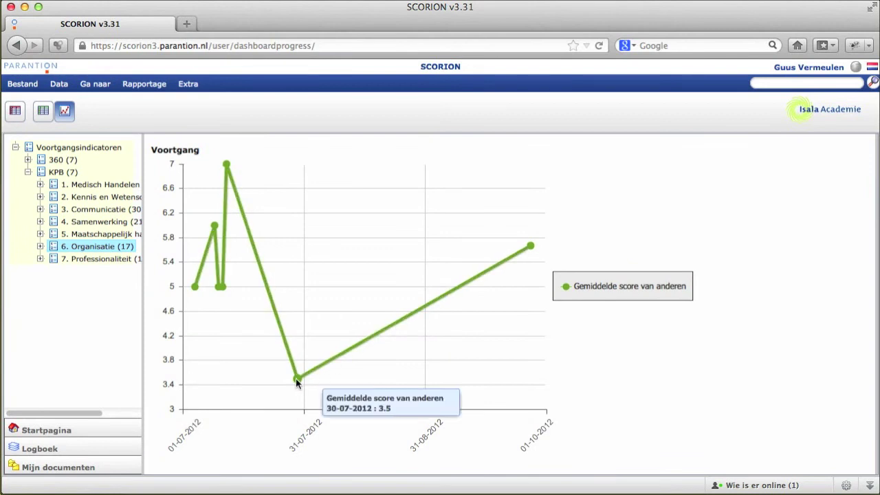
mouse_move(230, 170)
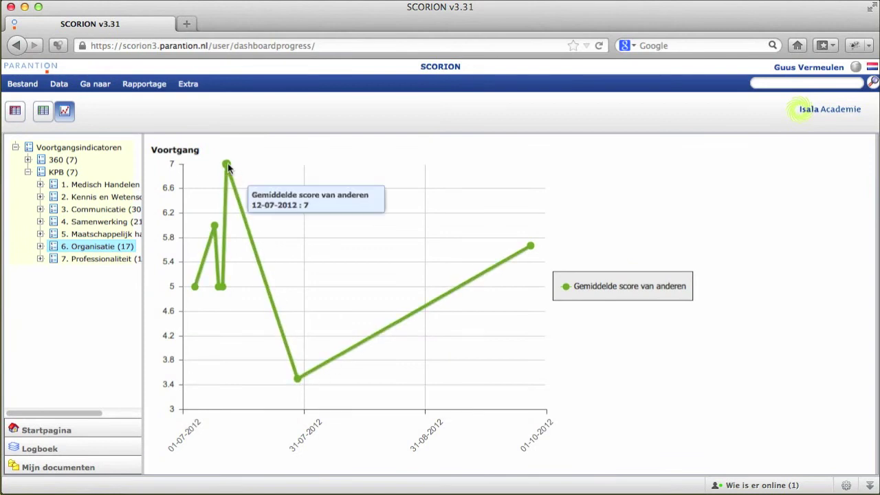